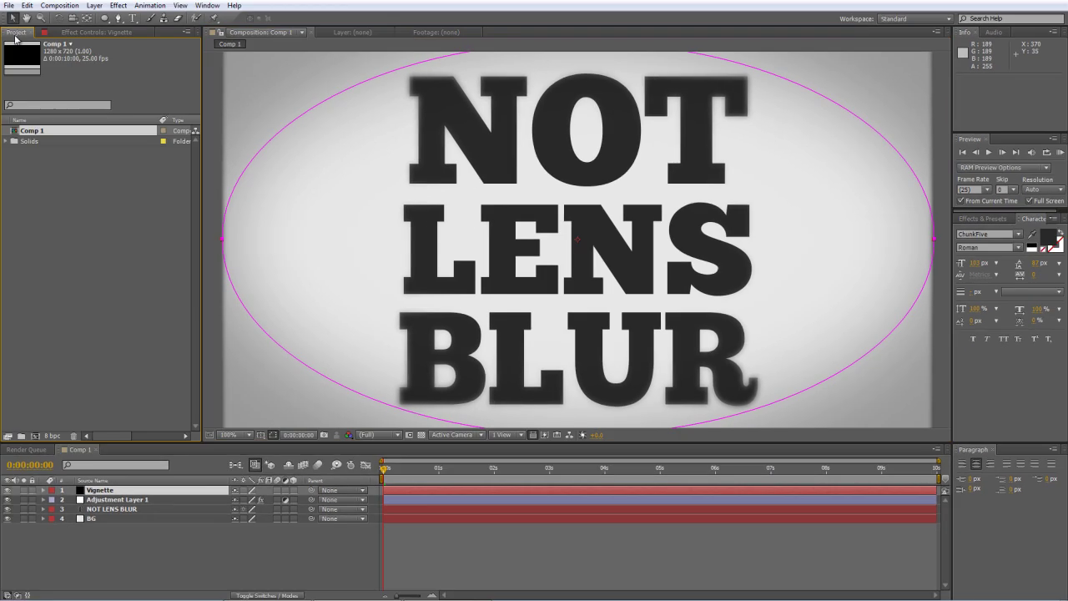
- Create a new 1280×720 composition, Comp 2, accepting the default settings
{"action": "left_click", "coordinate": [55, 194]}
{"action": "right_click", "coordinate": [55, 193]}
{"action": "left_click", "coordinate": [70, 209]}
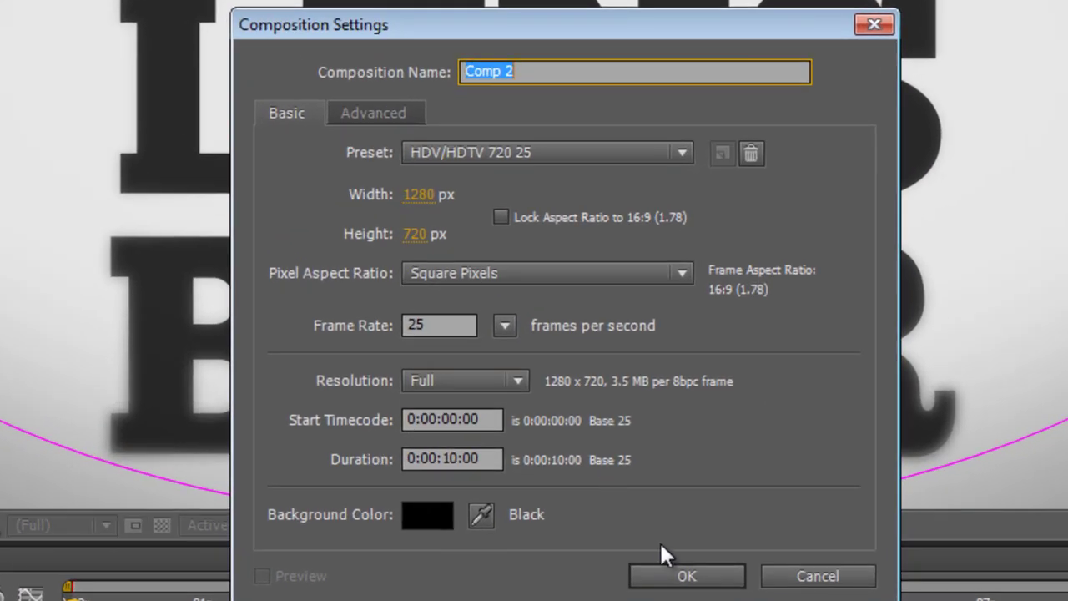
{"action": "left_click", "coordinate": [684, 577]}
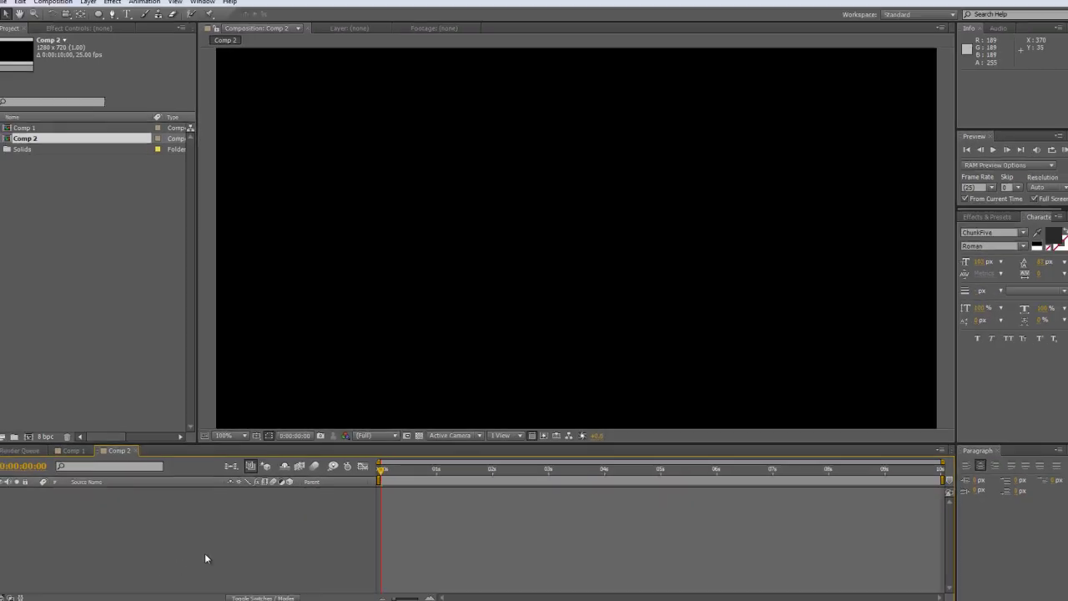
- Expand the Solids folder and place the BG solid into Comp 2
{"action": "left_click", "coordinate": [114, 312]}
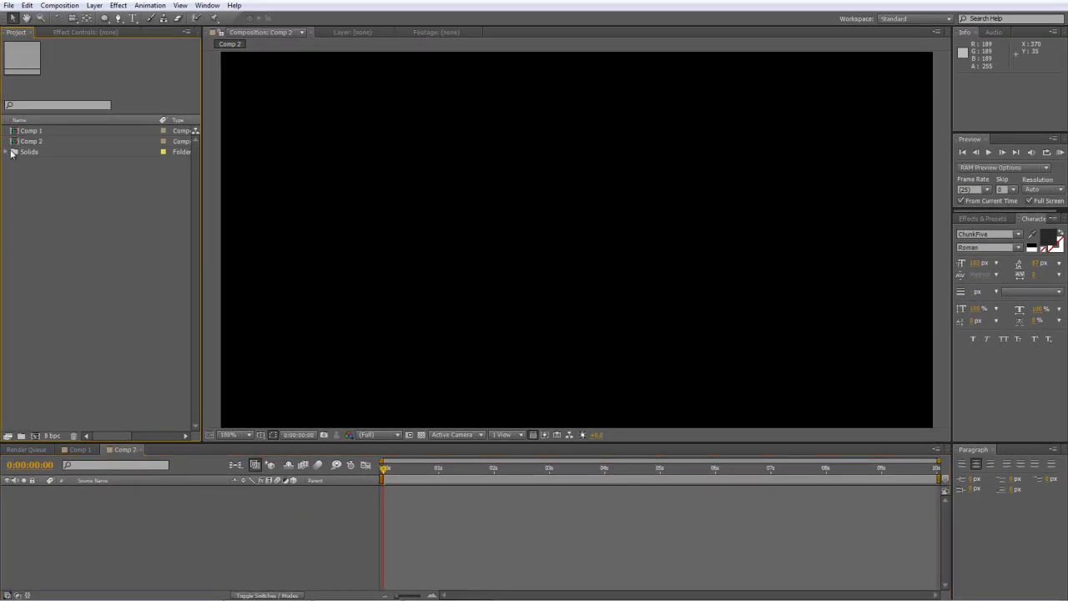
{"action": "left_click", "coordinate": [6, 152]}
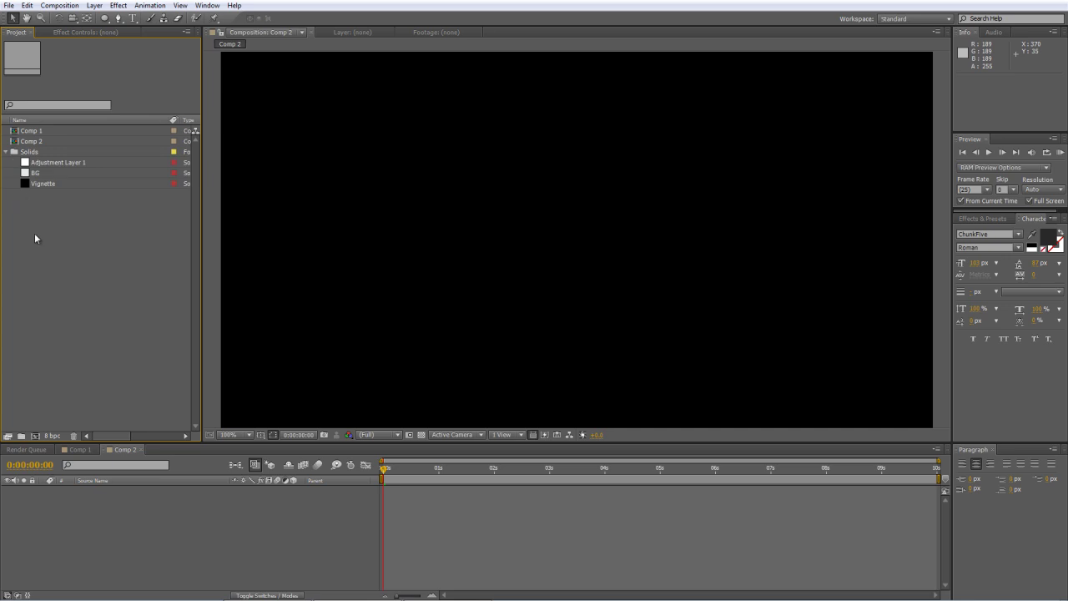
{"action": "left_click_drag", "start_coordinate": [35, 172], "coordinate": [99, 502]}
- Add a text layer reading 'Text for' on one line and 'Blur Tutorial' on the next
{"action": "left_click", "coordinate": [123, 535]}
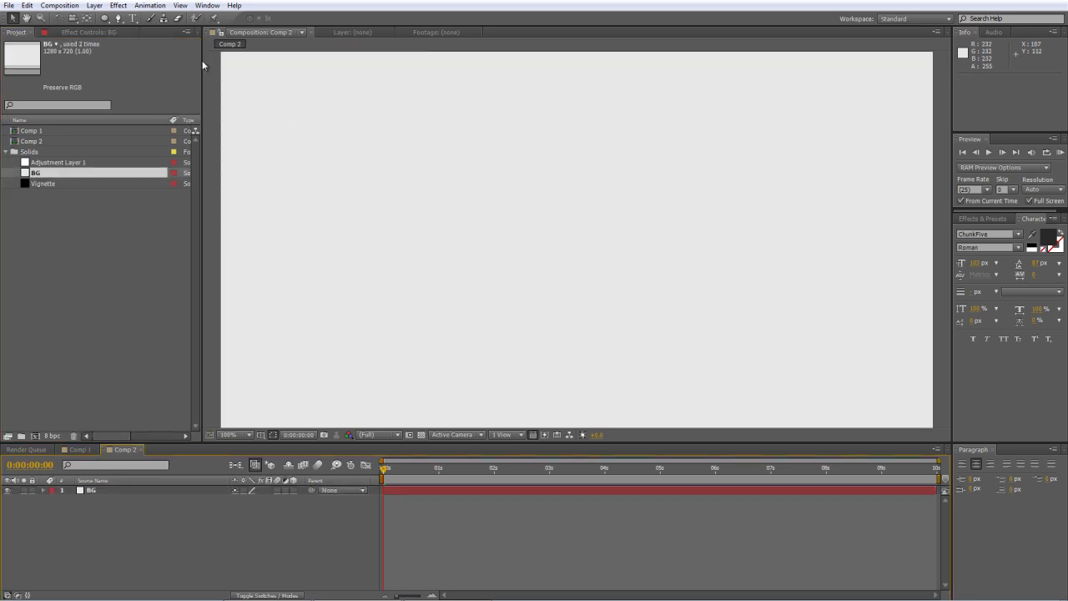
{"action": "key", "text": "ctrl+t"}
{"action": "left_click", "coordinate": [430, 190]}
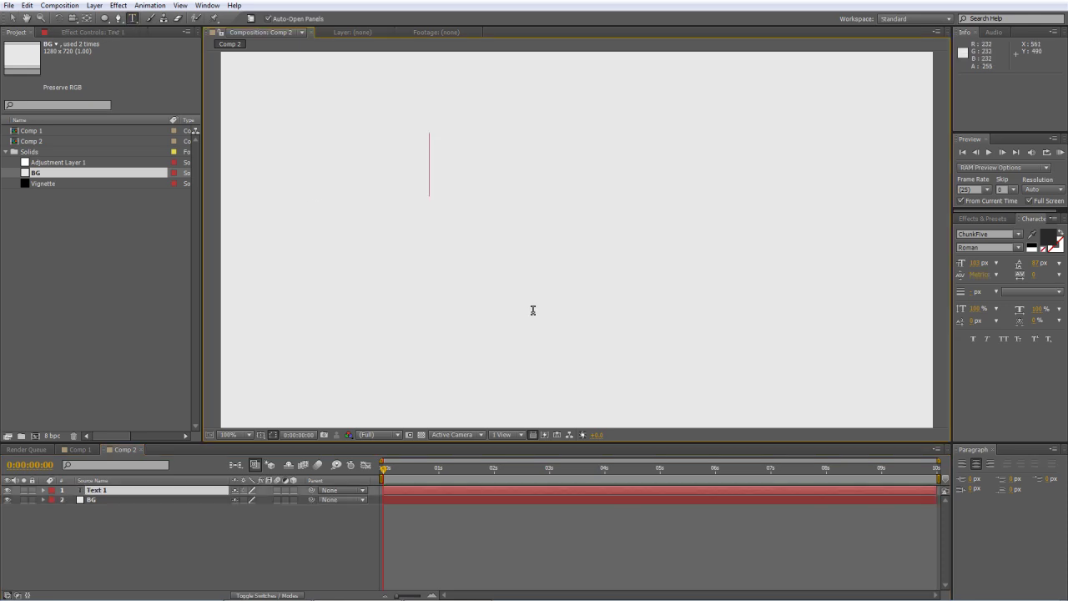
{"action": "type", "text": "Tex"}
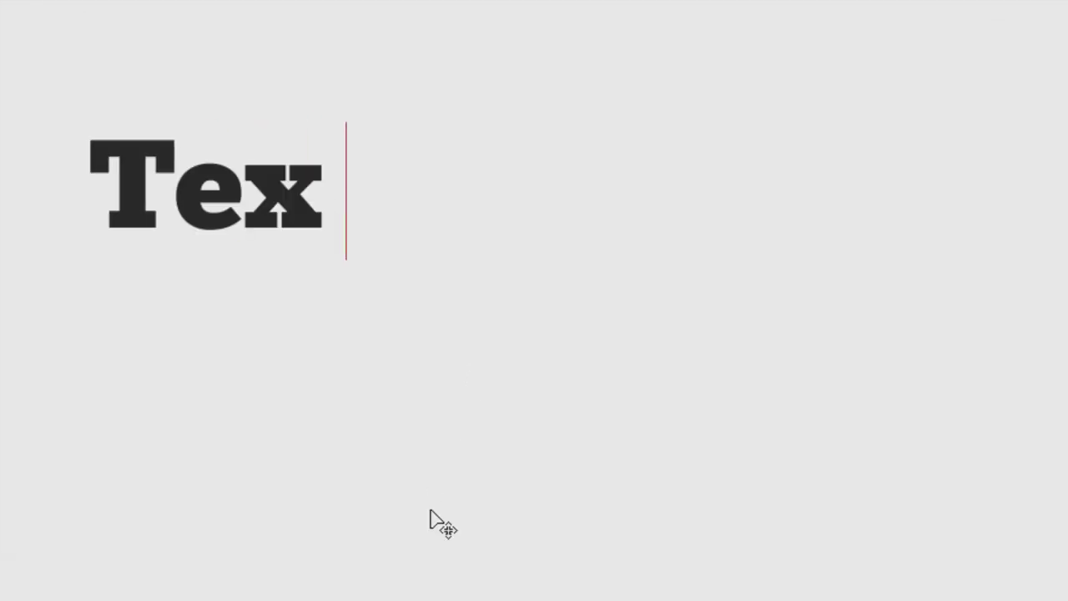
{"action": "type", "text": "t for"}
{"action": "key", "text": "Return"}
{"action": "type", "text": "Blu"}
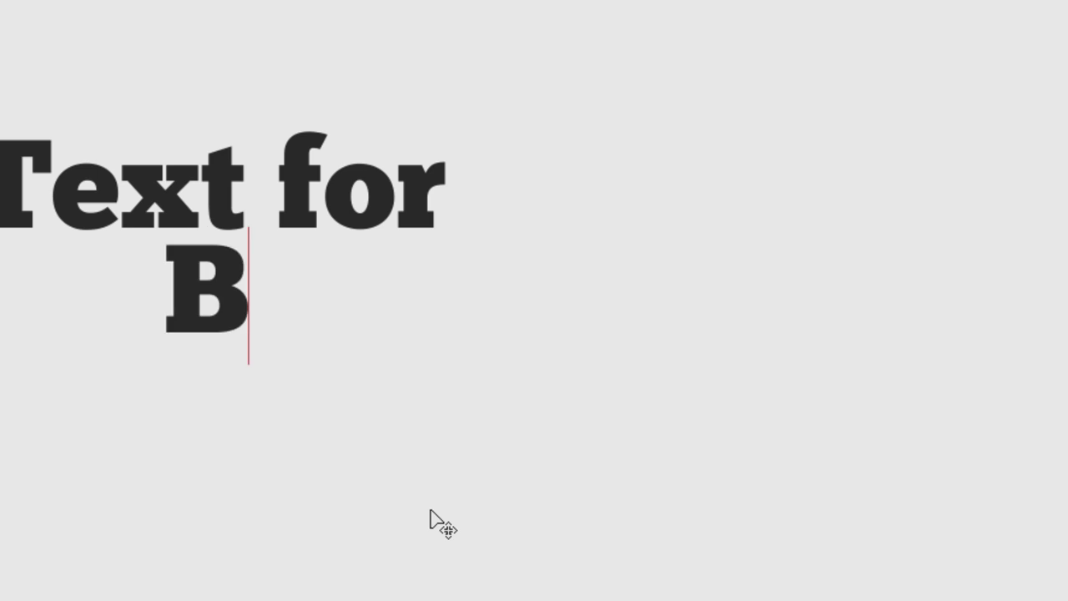
{"action": "type", "text": "r Tutorial"}
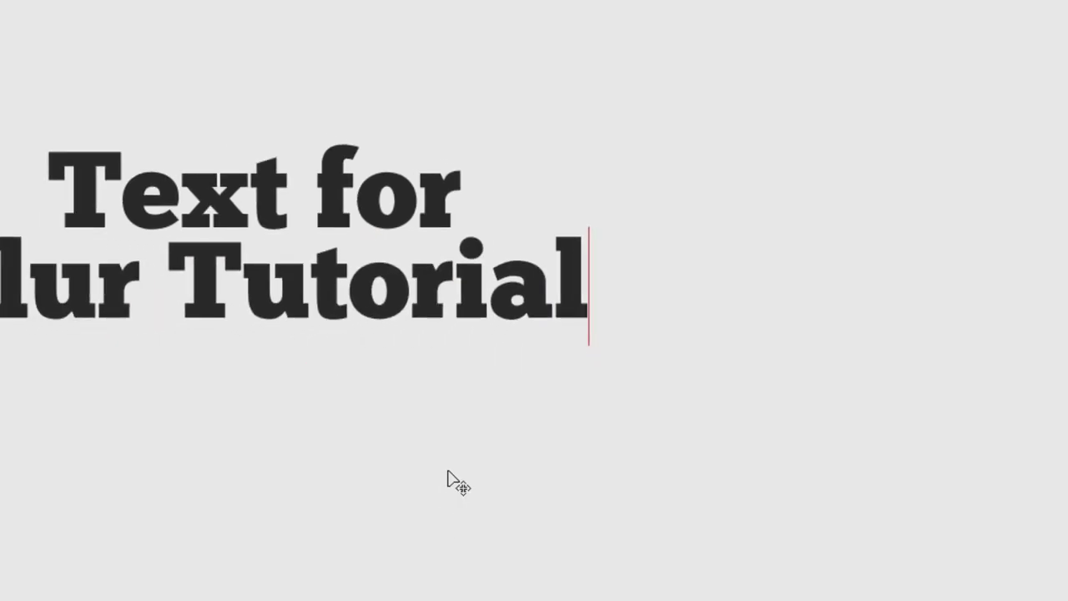
{"action": "key", "text": "ctrl+Return"}
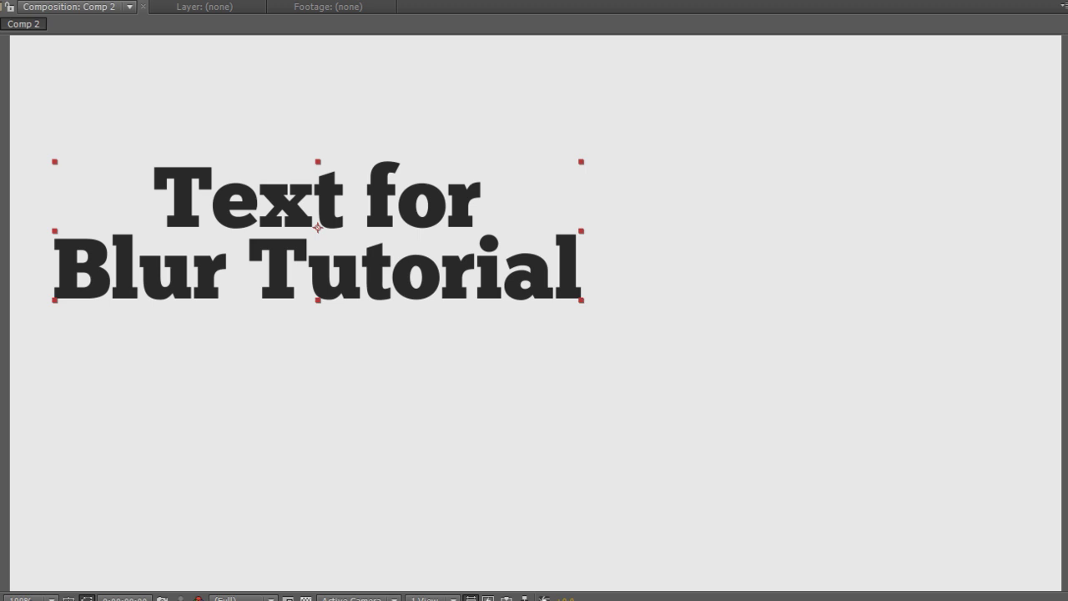
- Centre the title layer and scale it up to 193%, checking it against the safe guides
{"action": "key", "text": "ctrl+Home"}
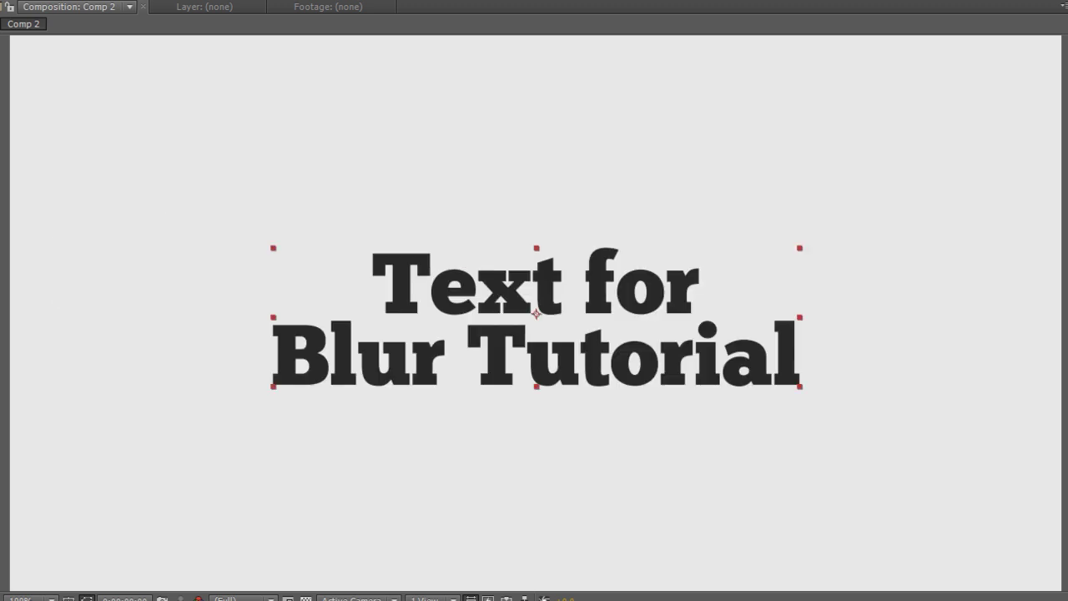
{"action": "key", "text": "comma"}
{"action": "key", "text": "apostrophe"}
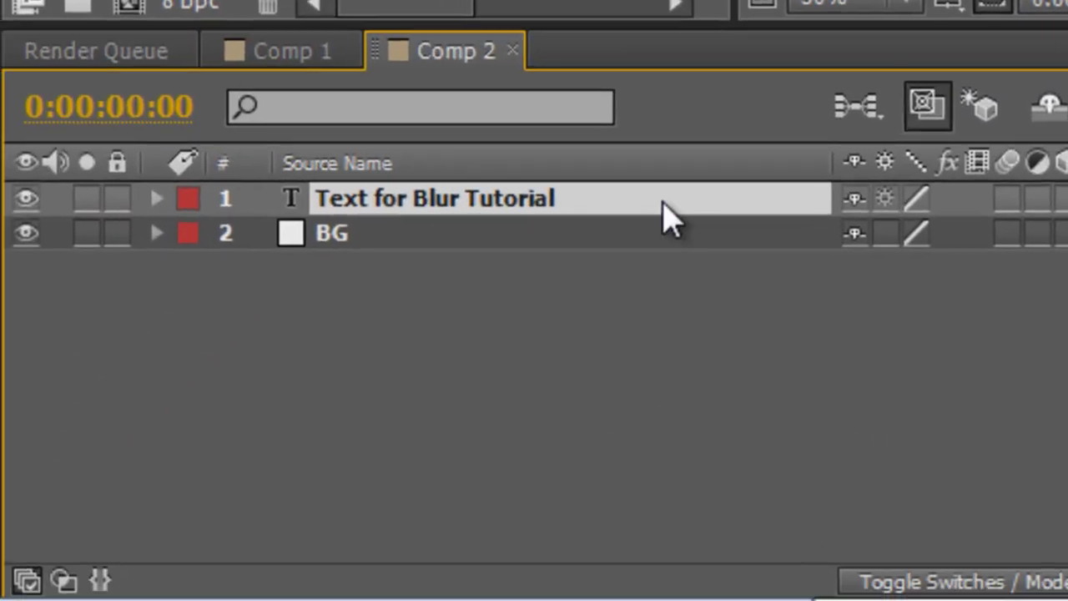
{"action": "key", "text": "s"}
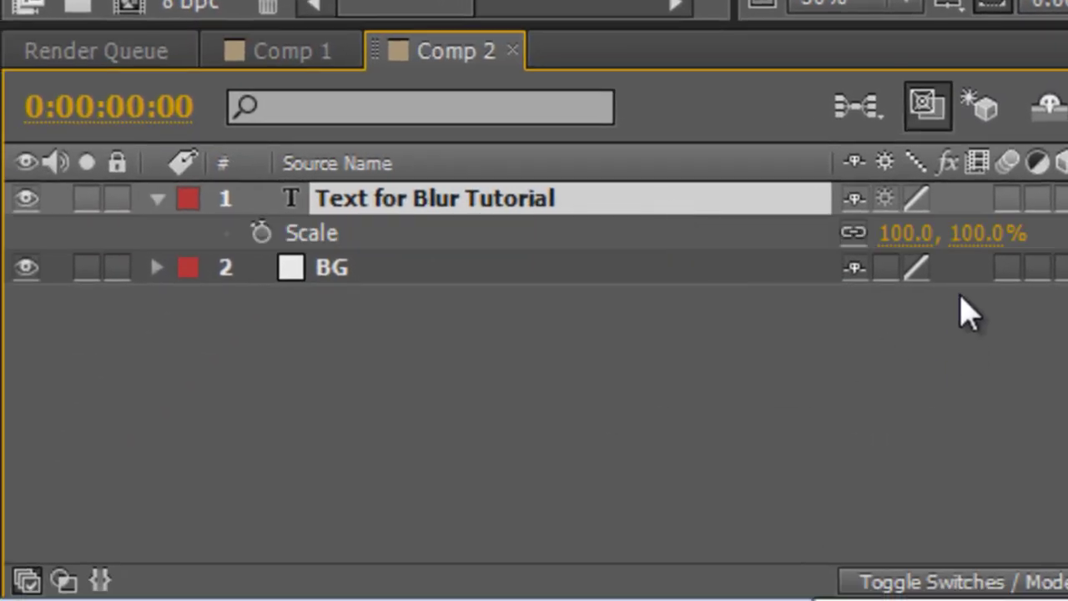
{"action": "left_click_drag", "start_coordinate": [913, 238], "coordinate": [925, 242]}
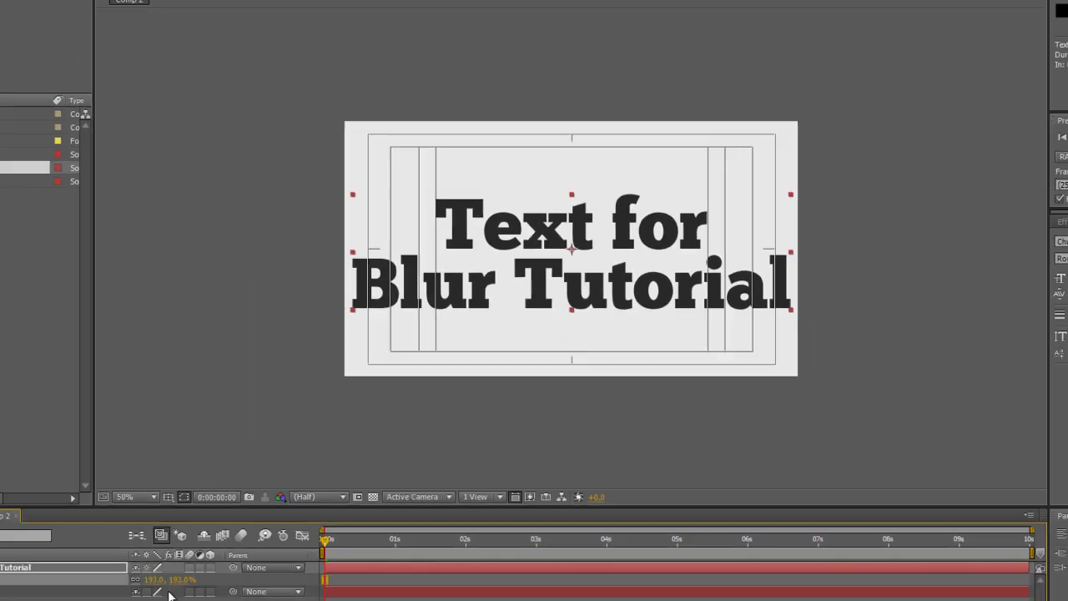
{"action": "key", "text": "apostrophe"}
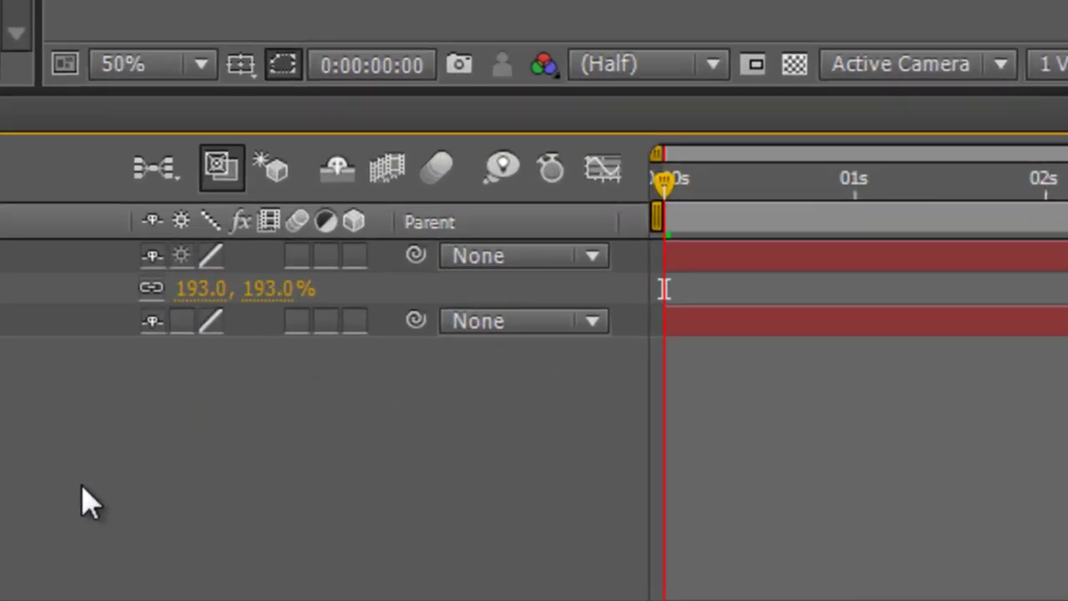
- Add an adjustment layer to Comp 2 and apply Fast Blur to it
{"action": "right_click", "coordinate": [90, 503]}
{"action": "mouse_move", "coordinate": [221, 117]}
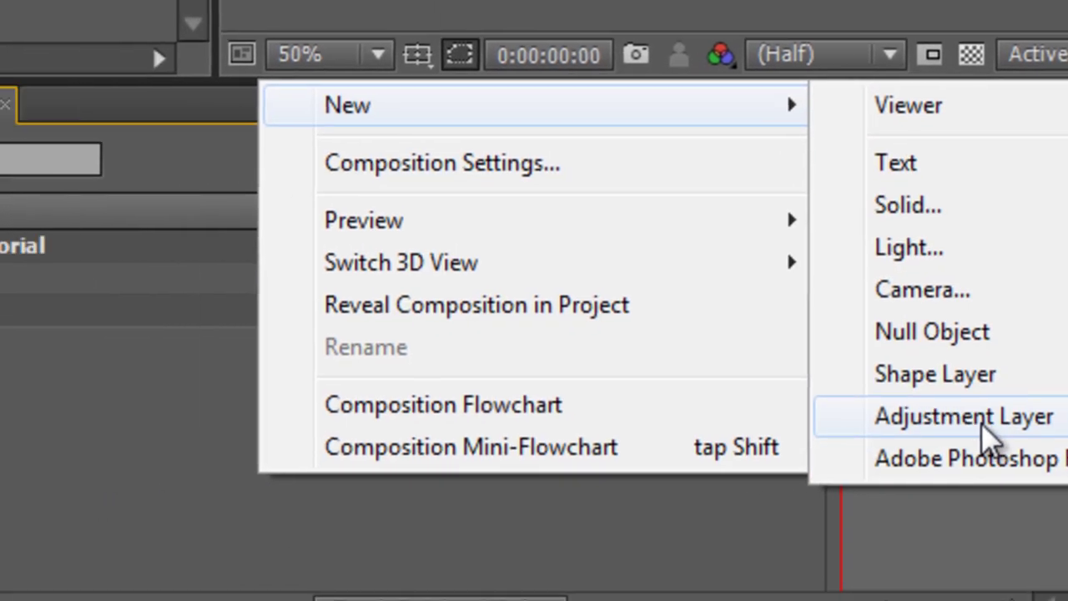
{"action": "left_click", "coordinate": [802, 434]}
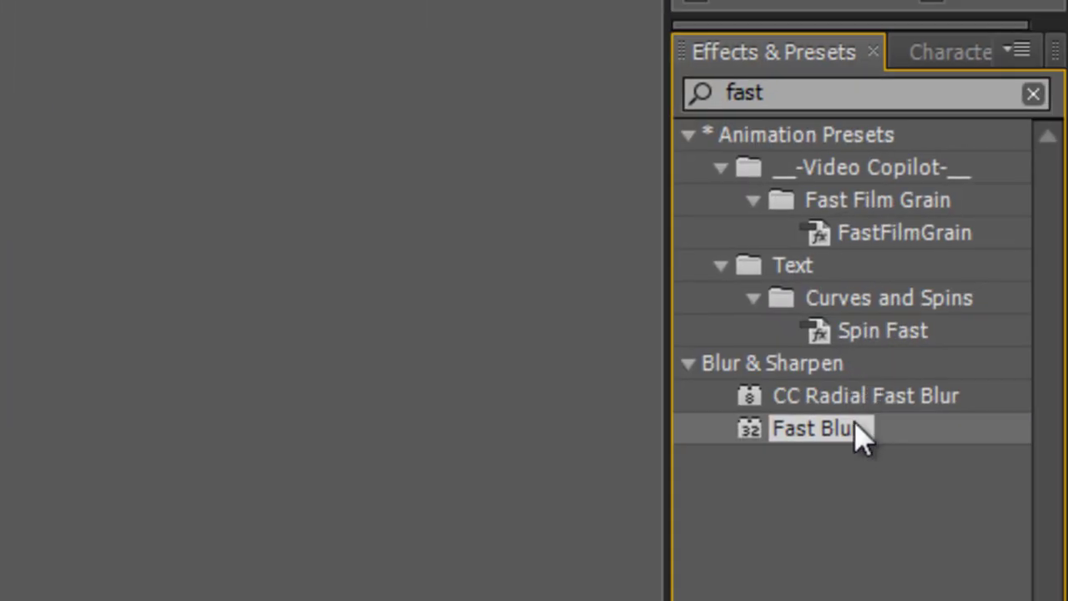
{"action": "left_click_drag", "start_coordinate": [860, 447], "coordinate": [601, 247]}
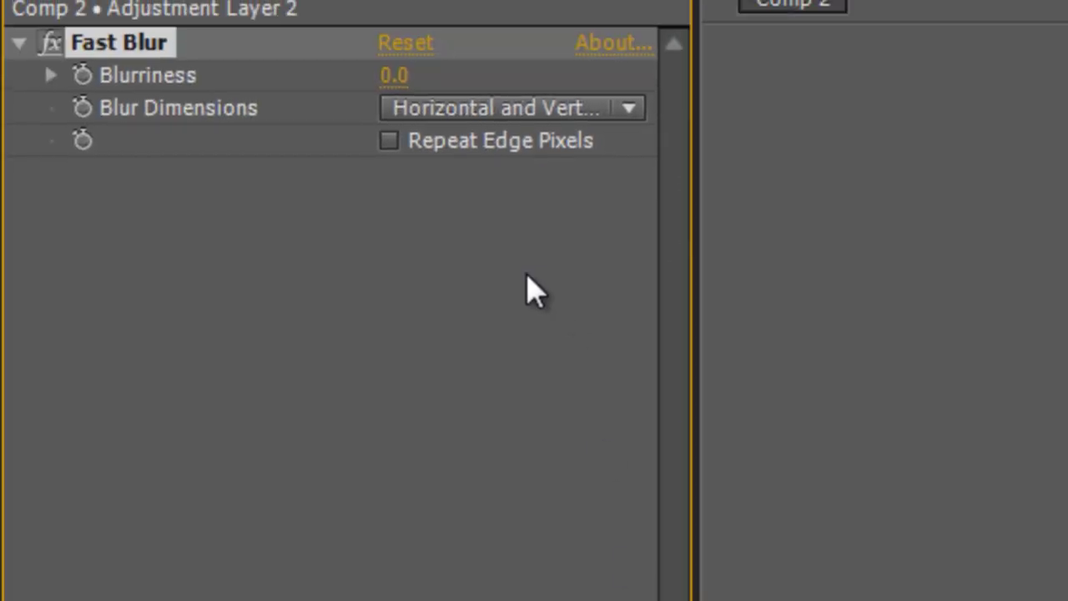
- Set Fast Blur's Blurriness to 15.0 with Repeat Edge Pixels turned on
{"action": "left_click_drag", "start_coordinate": [386, 76], "coordinate": [410, 76]}
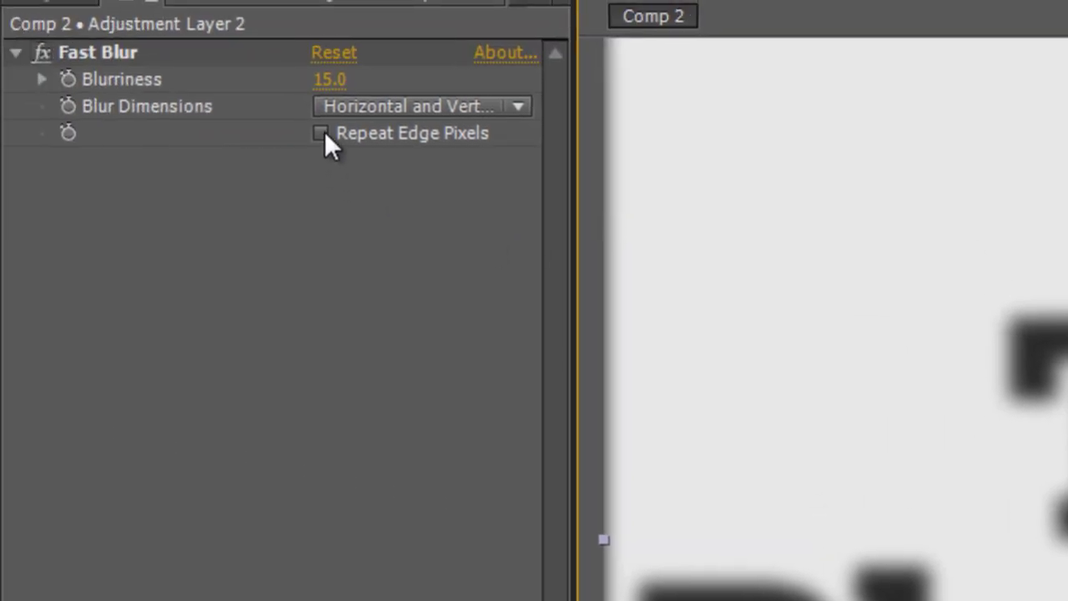
{"action": "left_click", "coordinate": [322, 134]}
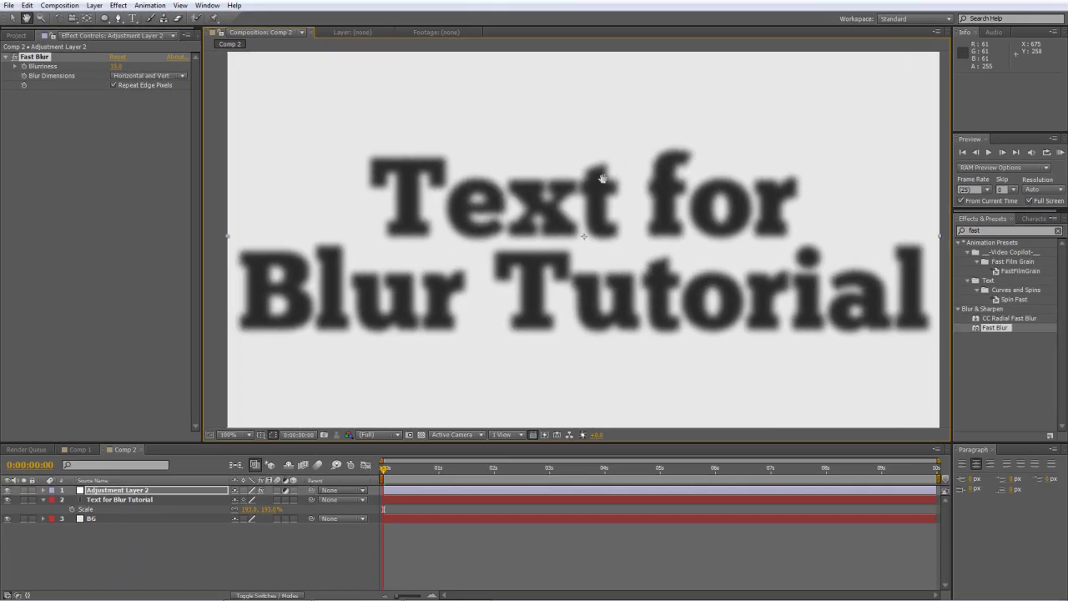
{"action": "key", "text": "comma"}
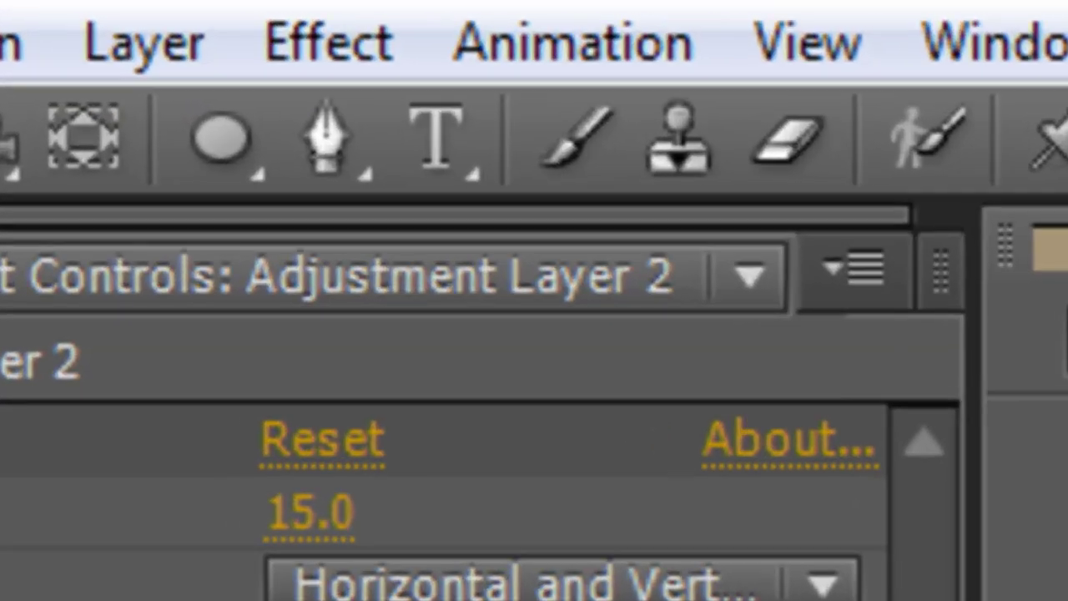
- Draw an ellipse mask on the adjustment layer enclosing all the title text
{"action": "left_click", "coordinate": [108, 22]}
{"action": "left_click_drag", "start_coordinate": [266, 180], "coordinate": [639, 360]}
{"action": "left_click_drag", "start_coordinate": [160, 60], "coordinate": [438, 270]}
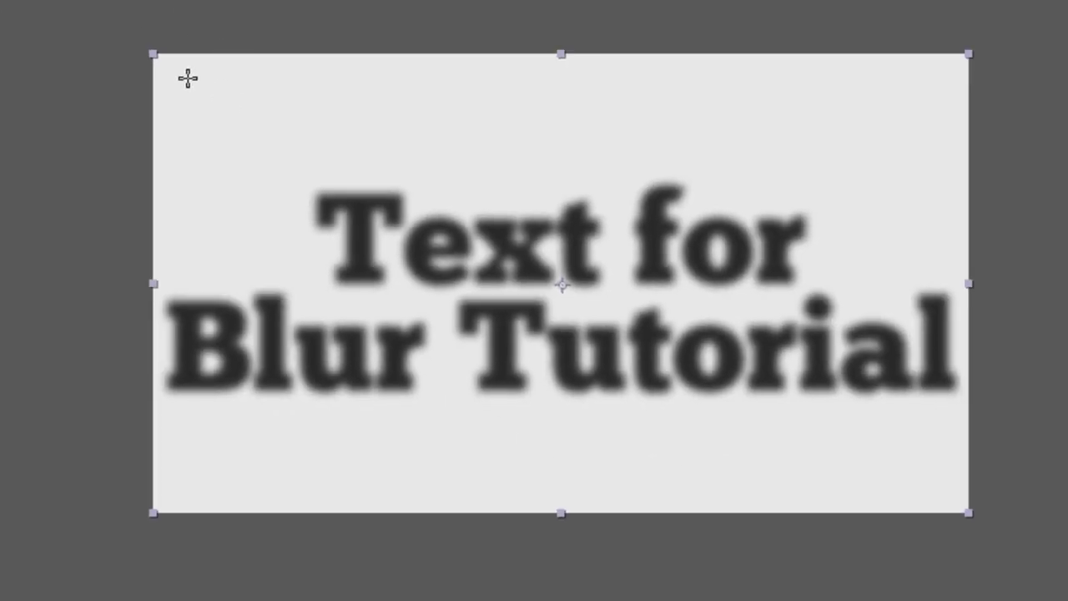
{"action": "left_click_drag", "start_coordinate": [511, 308], "coordinate": [959, 505]}
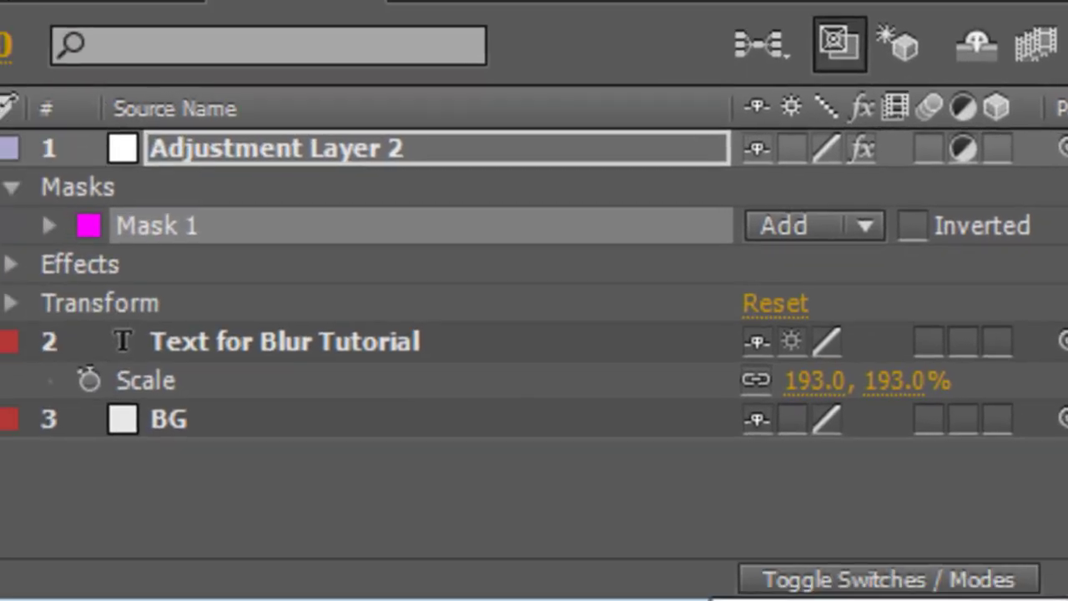
- Set Mask 1's mode to Subtract
{"action": "left_click", "coordinate": [396, 220]}
{"action": "left_click", "coordinate": [868, 227]}
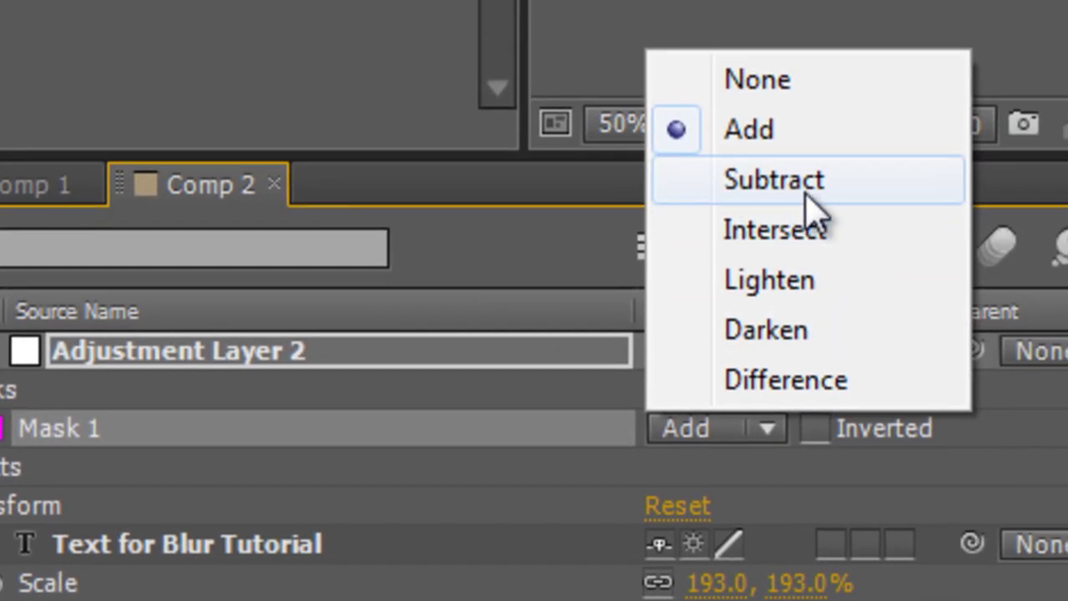
{"action": "left_click", "coordinate": [805, 193]}
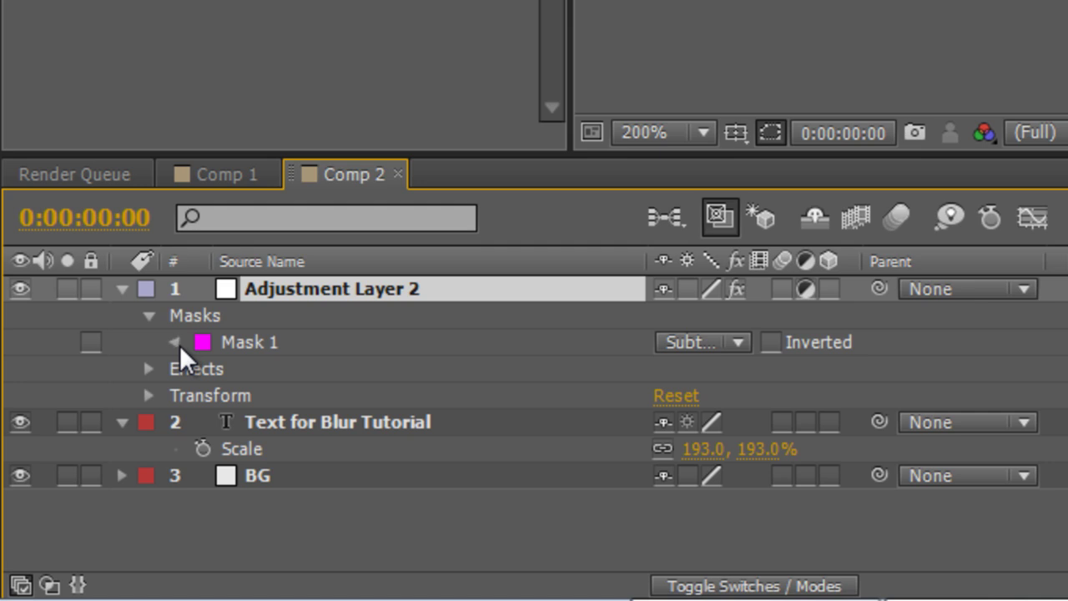
- Feather Mask 1 by about 49 pixels and recentre the composition view
{"action": "left_click", "coordinate": [177, 342]}
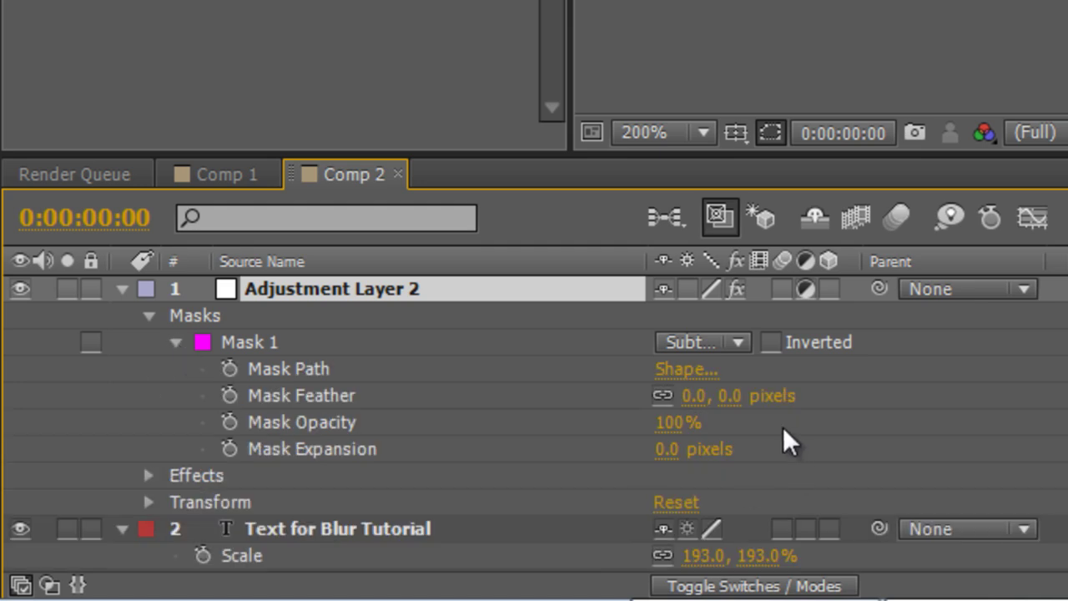
{"action": "left_click_drag", "start_coordinate": [695, 409], "coordinate": [735, 398]}
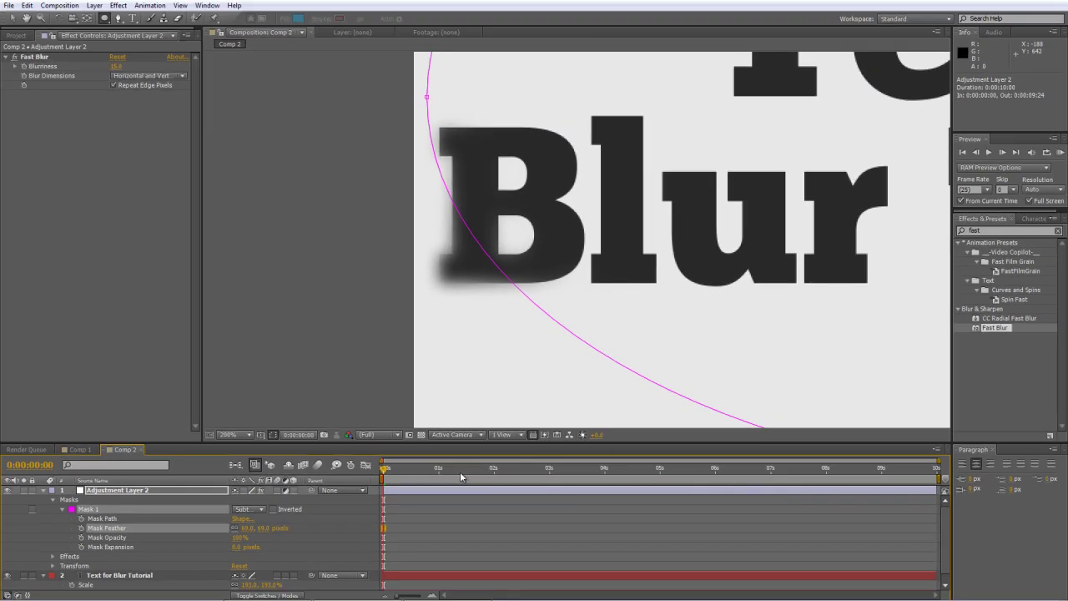
{"action": "key", "text": "comma"}
{"action": "key", "text": "h"}
{"action": "left_click_drag", "start_coordinate": [746, 191], "coordinate": [518, 235]}
- Reselect the adjustment layer's Mask 1 with the Ellipse tool active to show its outline
{"action": "key", "text": "q"}
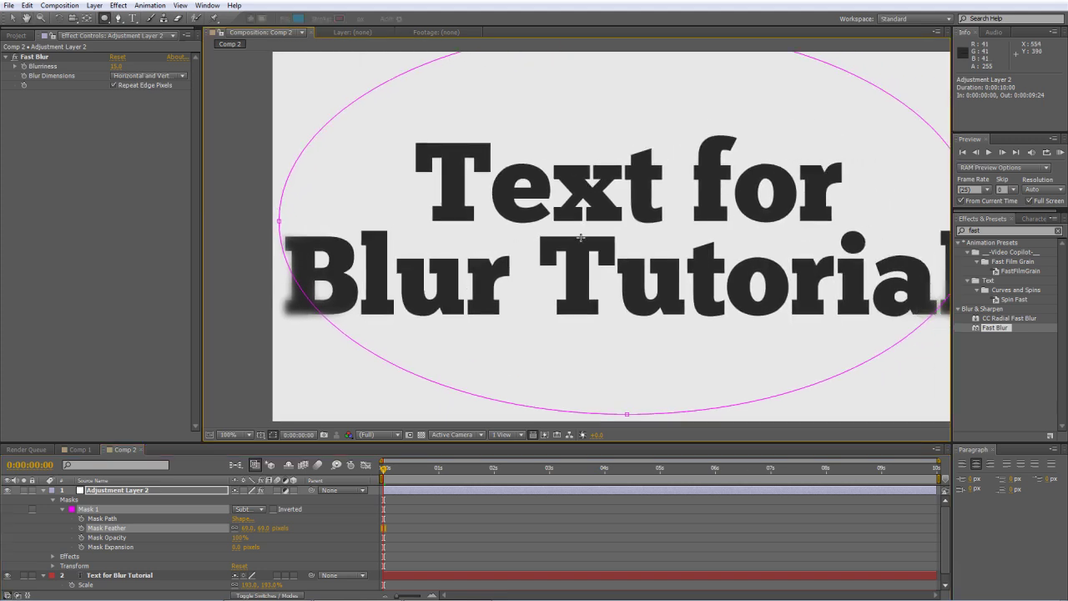
{"action": "left_click", "coordinate": [202, 493]}
{"action": "left_click", "coordinate": [352, 550]}
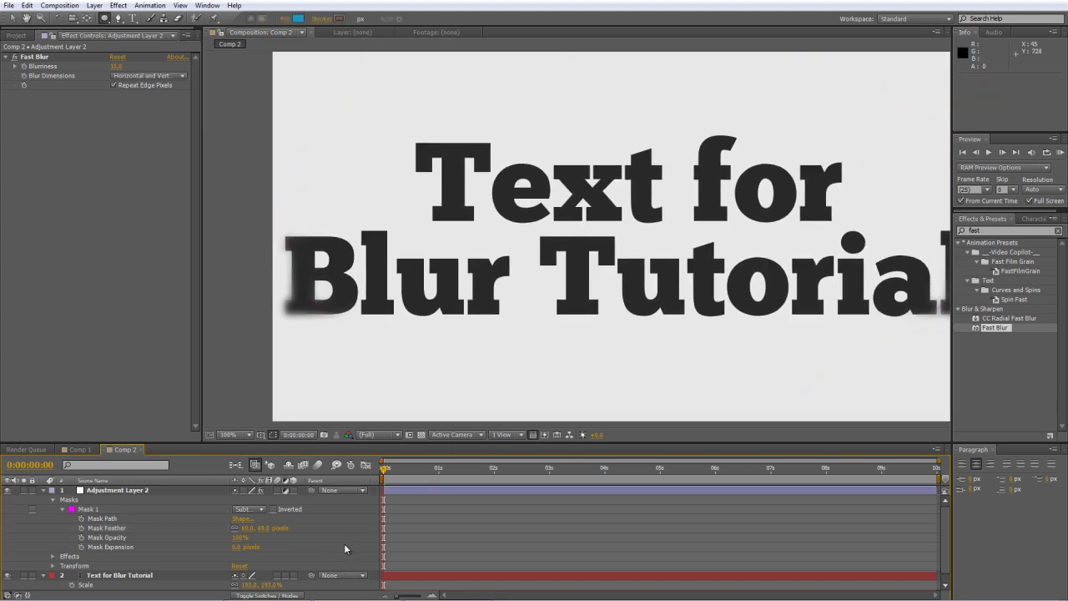
{"action": "left_click", "coordinate": [107, 511]}
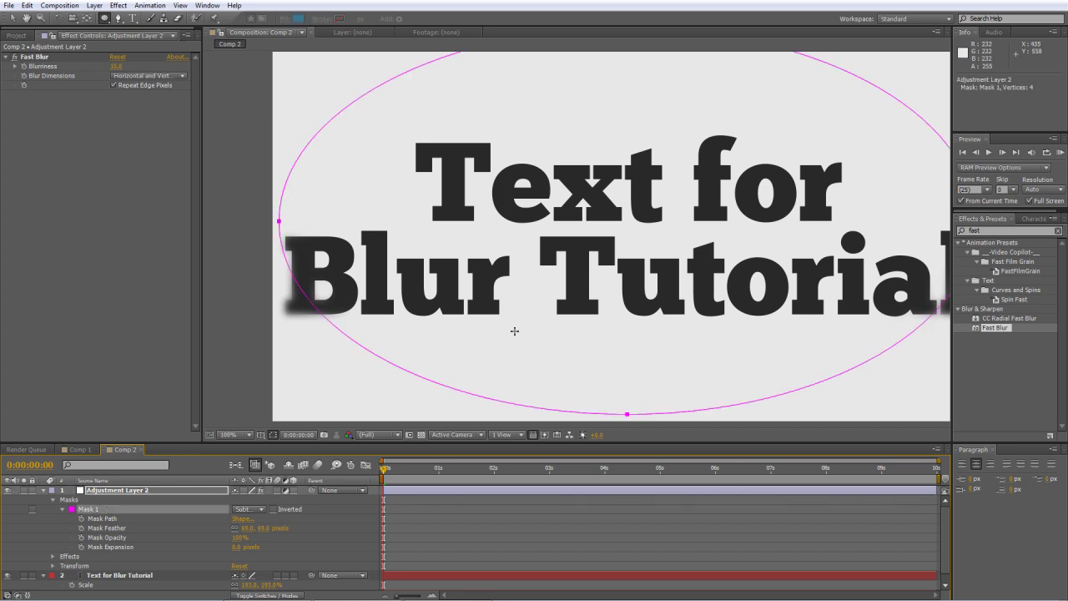
- Reposition the ellipse mask over the text and contract Mask 1 with -203-pixel expansion
{"action": "key", "text": "comma"}
{"action": "key", "text": "comma"}
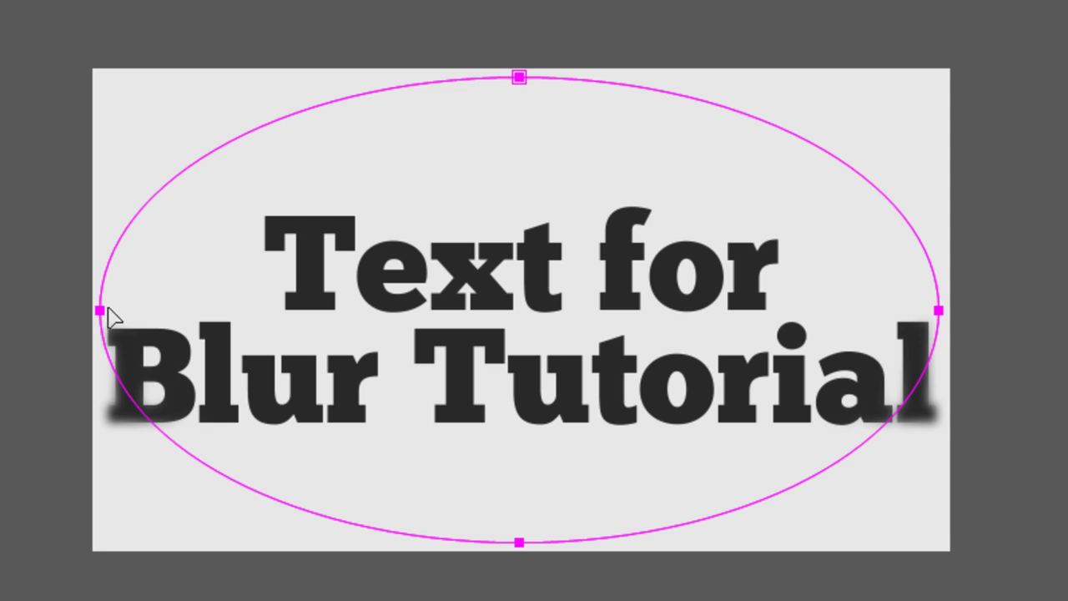
{"action": "left_click_drag", "start_coordinate": [102, 310], "coordinate": [225, 315]}
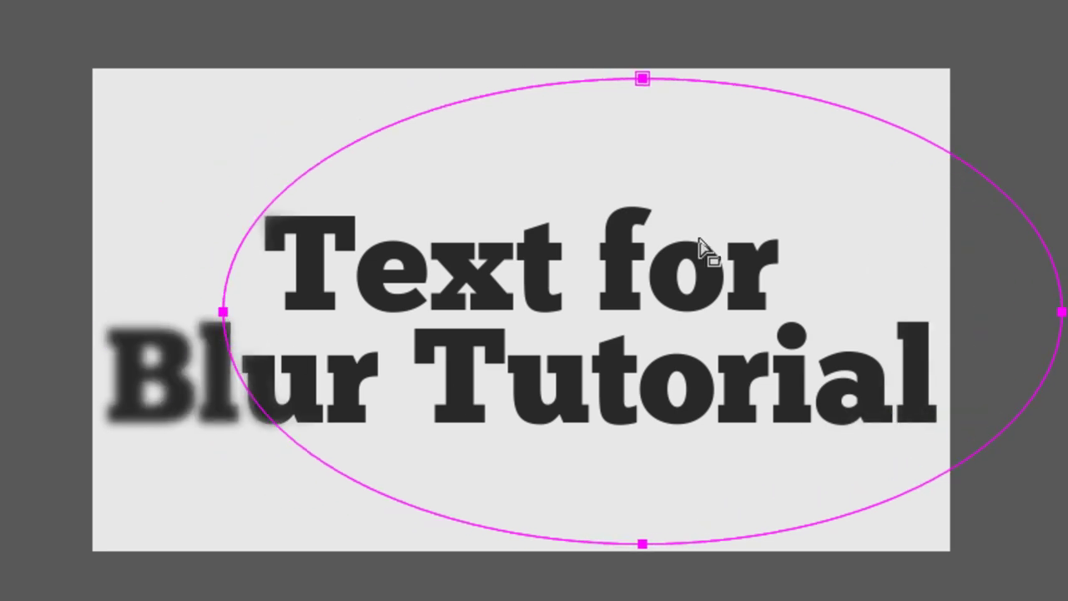
{"action": "left_click_drag", "start_coordinate": [706, 86], "coordinate": [667, 26]}
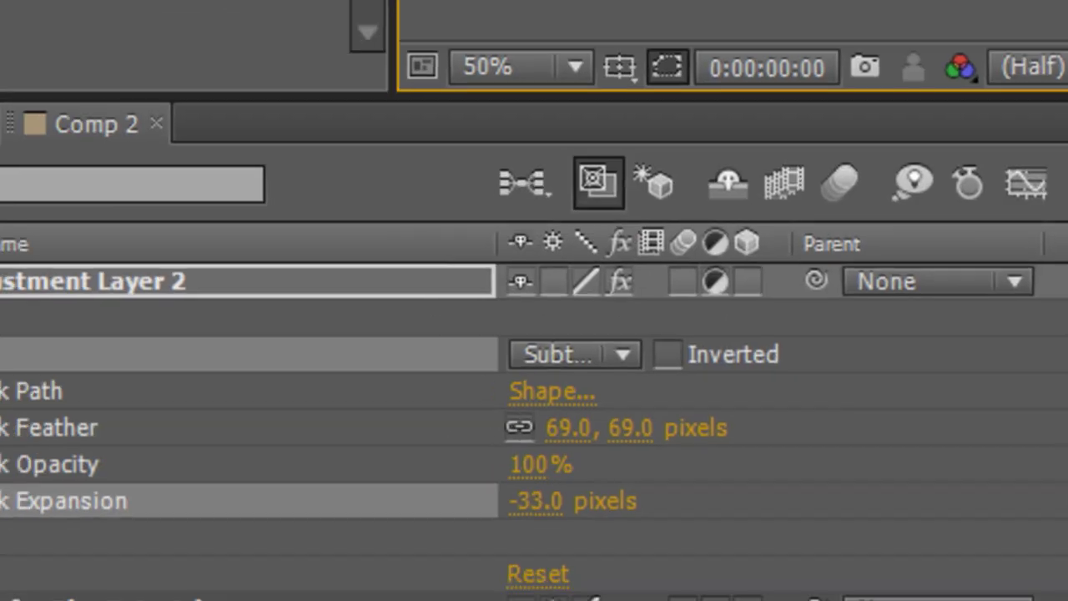
{"action": "left_click_drag", "start_coordinate": [734, 377], "coordinate": [530, 395]}
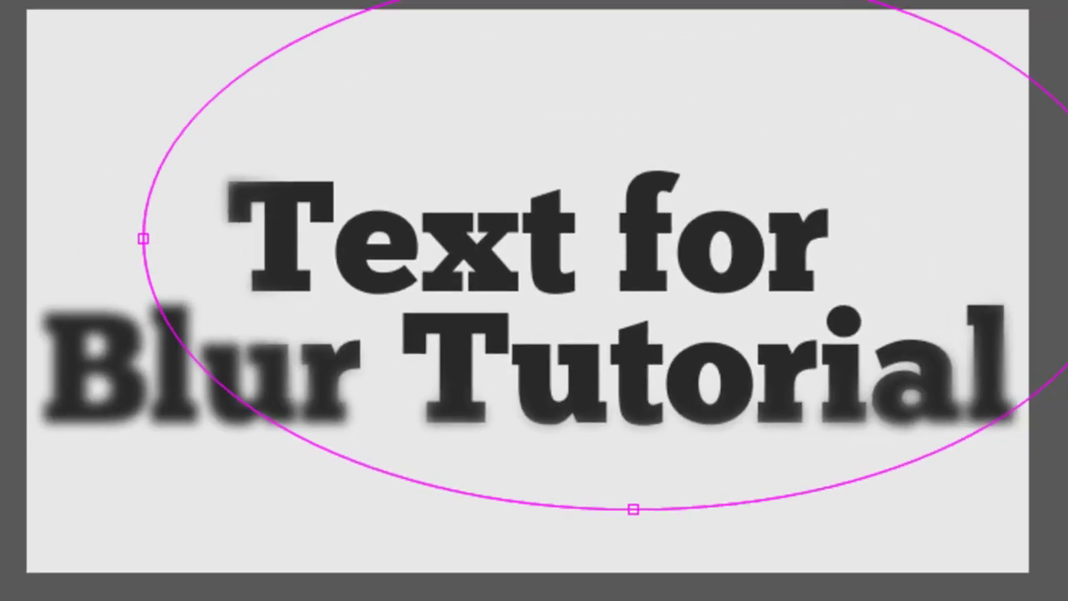
{"action": "left_click", "coordinate": [529, 292]}
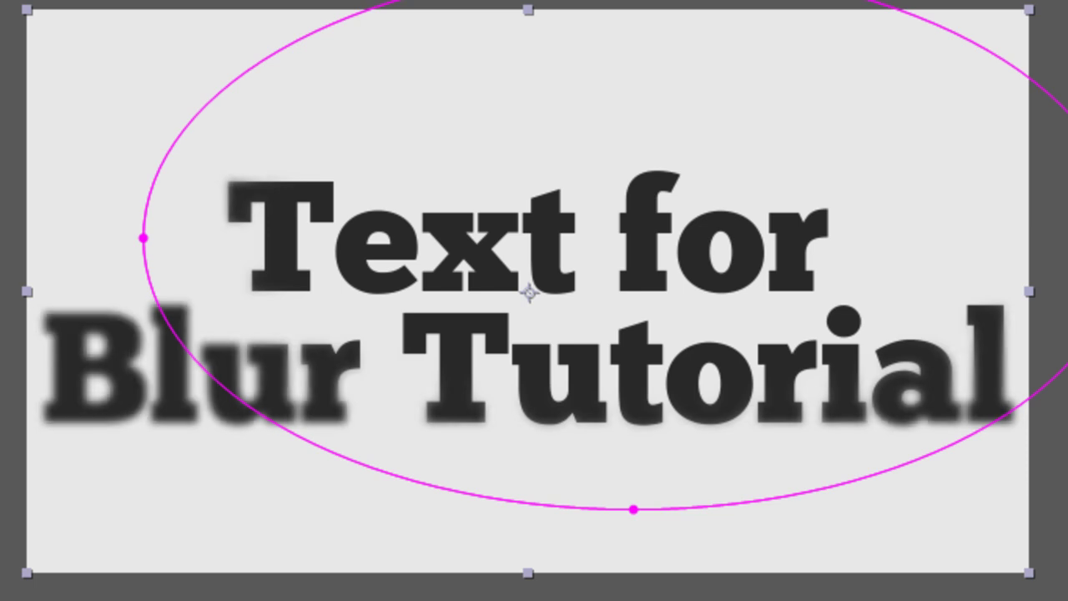
- Deselect everything to view the title sharp in the centre and blurred toward its edges
{"action": "left_click", "coordinate": [469, 587]}
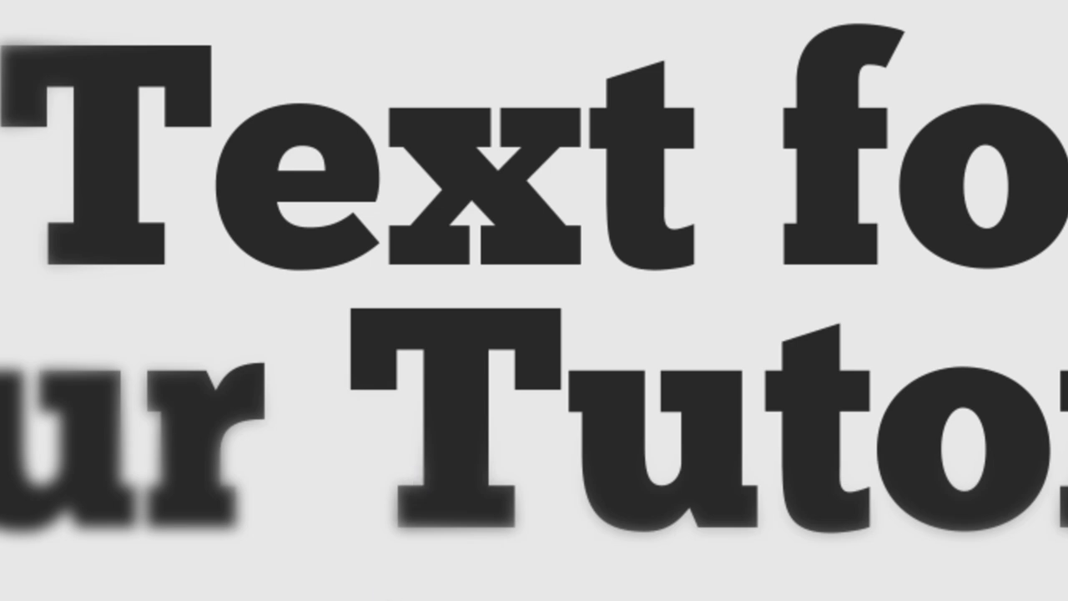